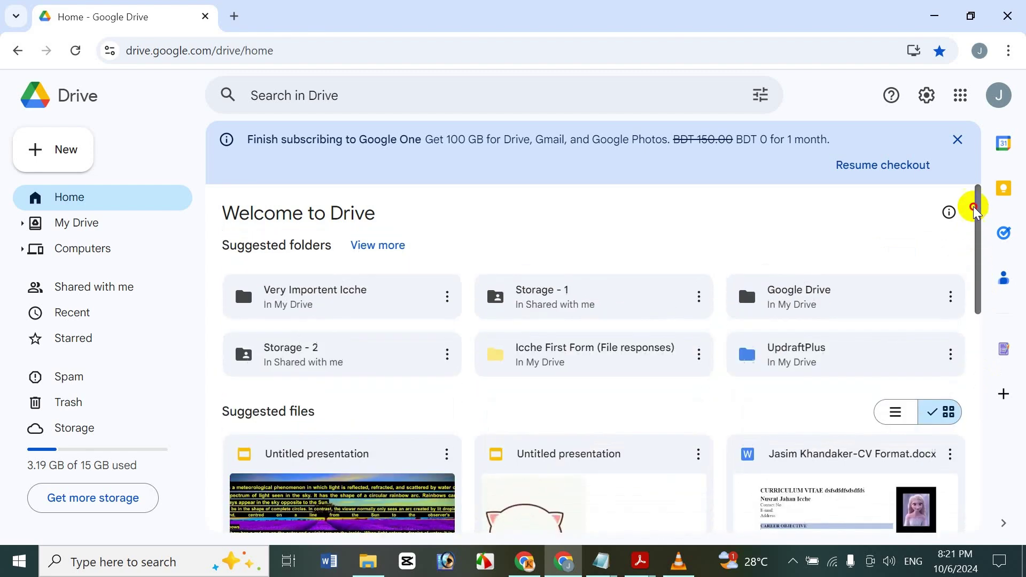
Browse My Drive, look into the Very Importent Icche folder, and return to My Drive.
left_click(97, 228)
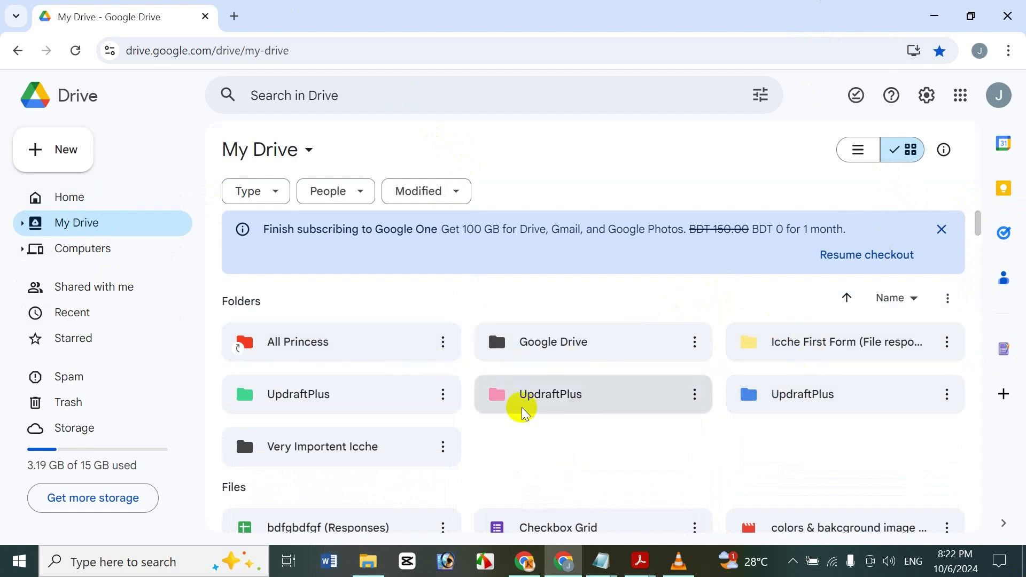
double_click(422, 447)
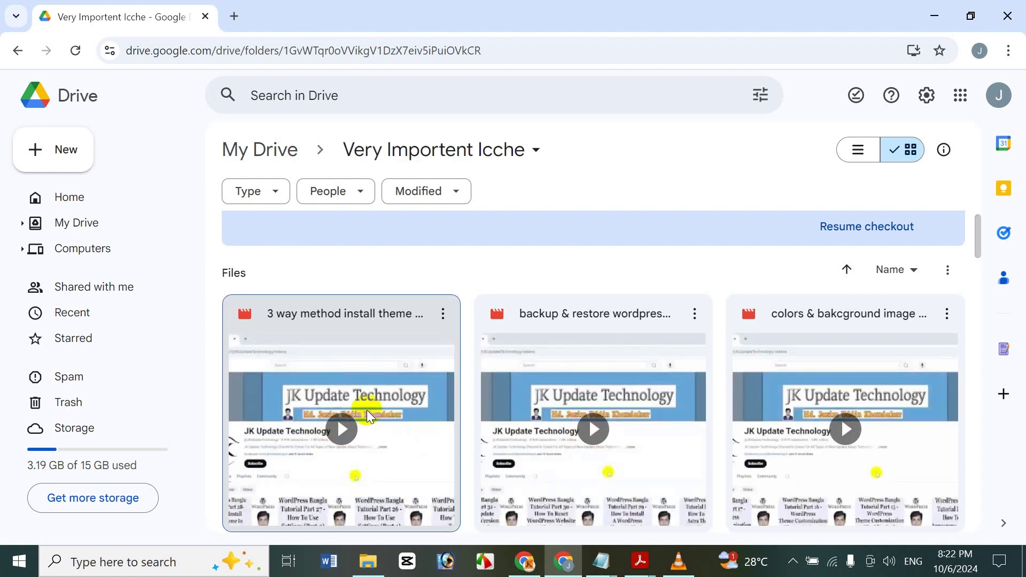
left_click(64, 216)
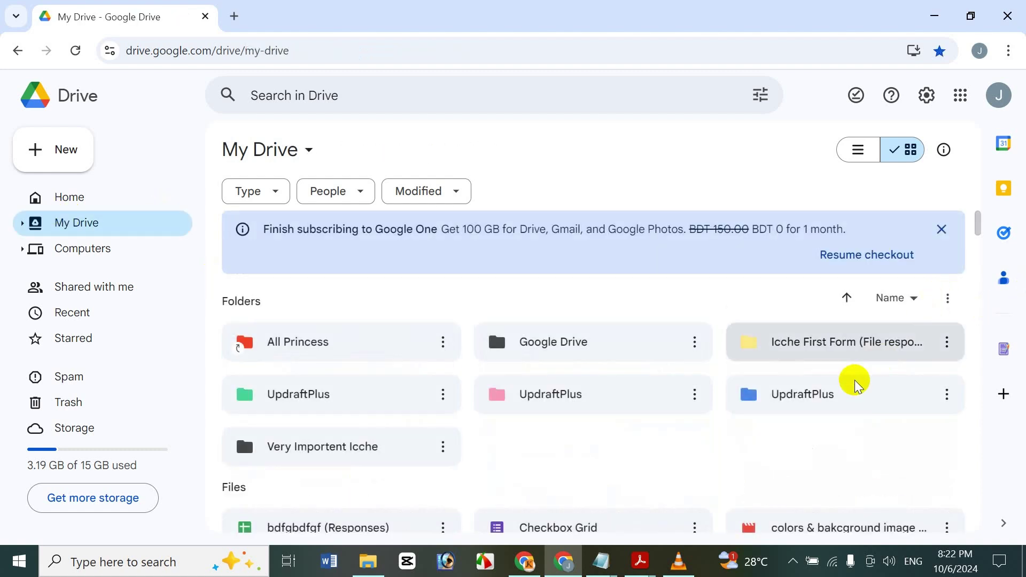
left_click(804, 357)
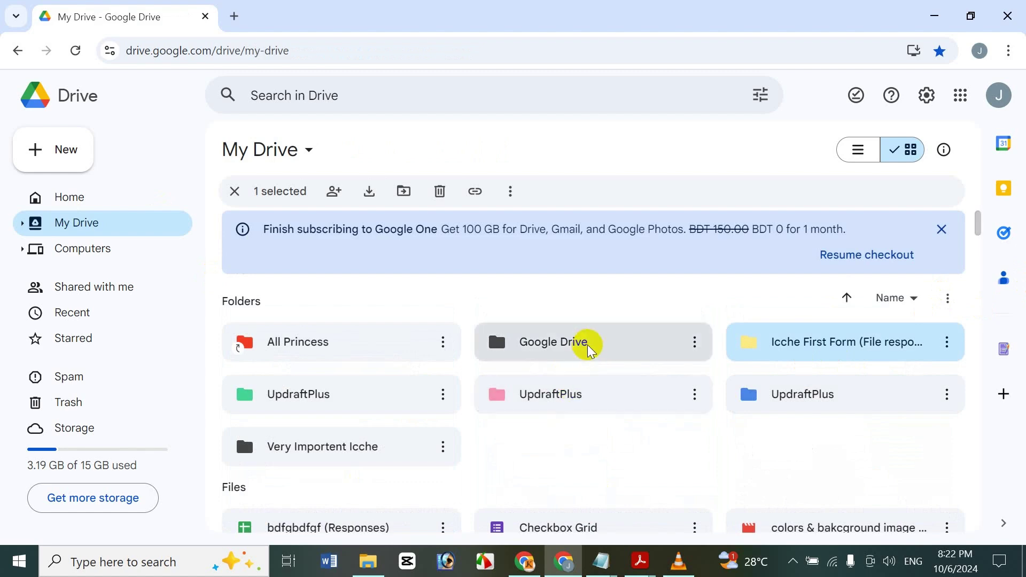
Create a folder named "Icche BTS Love" in My Drive and open it.
left_click(43, 152)
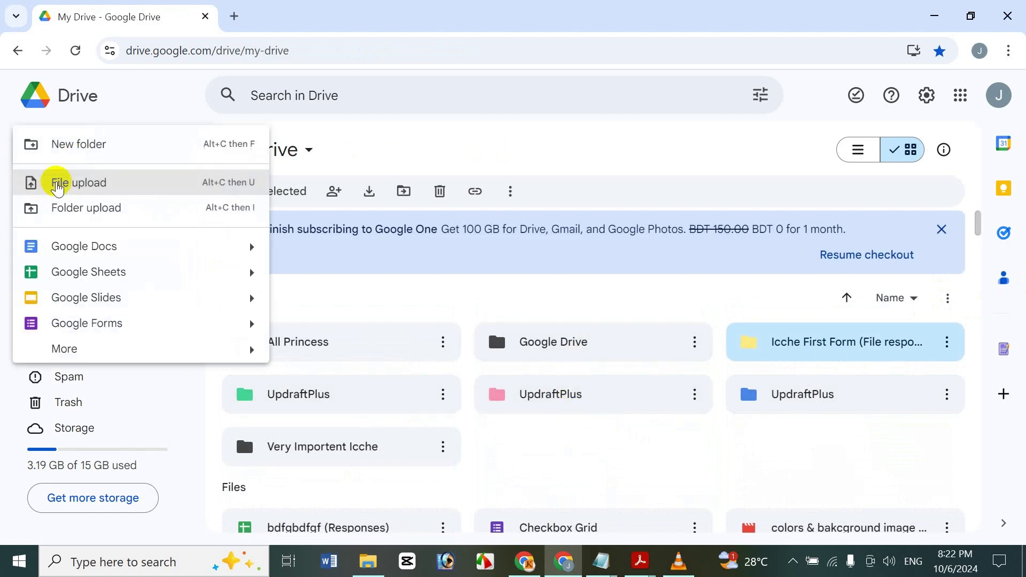
left_click(97, 143)
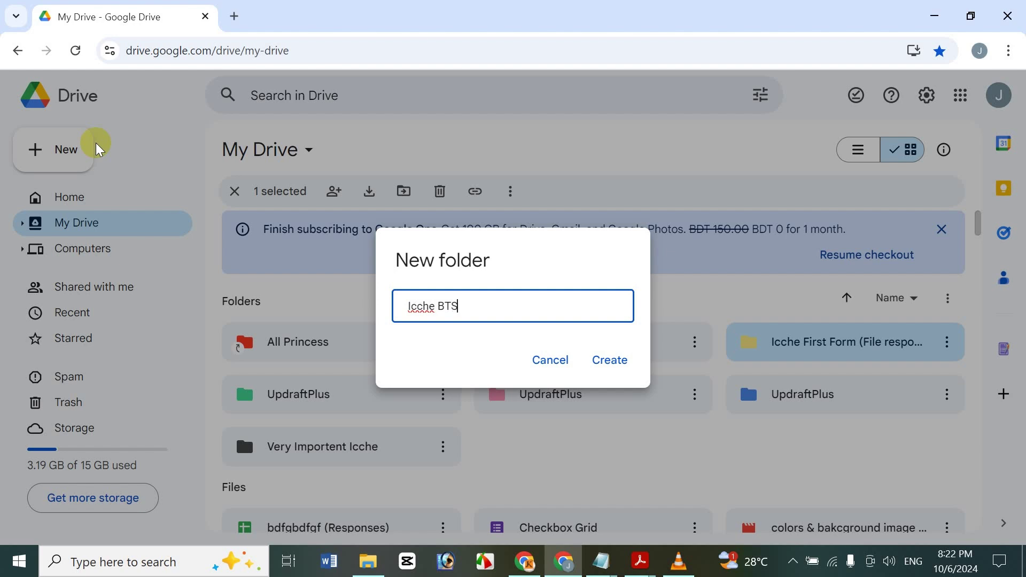
key("Return")
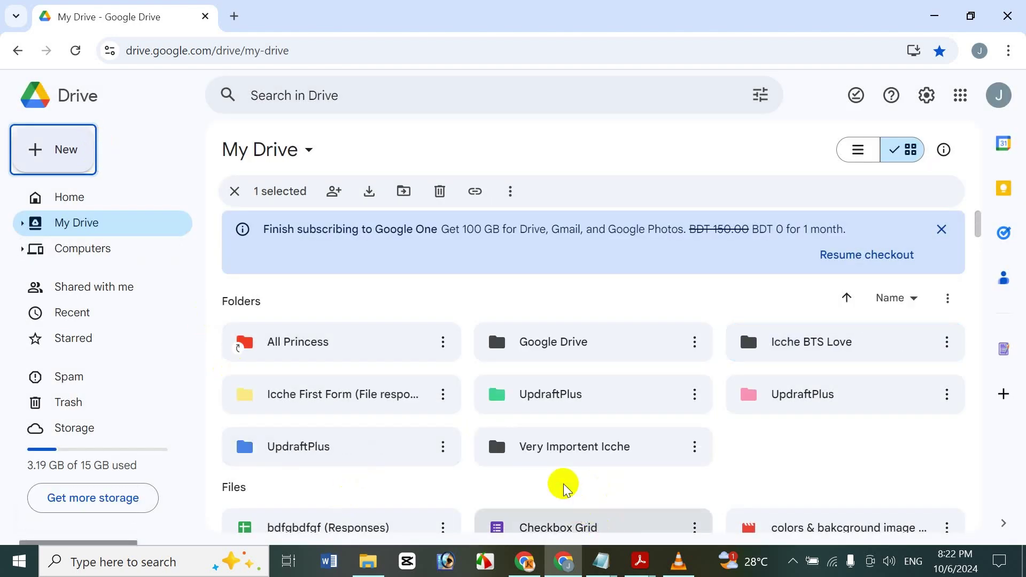
left_click(790, 451)
double_click(853, 342)
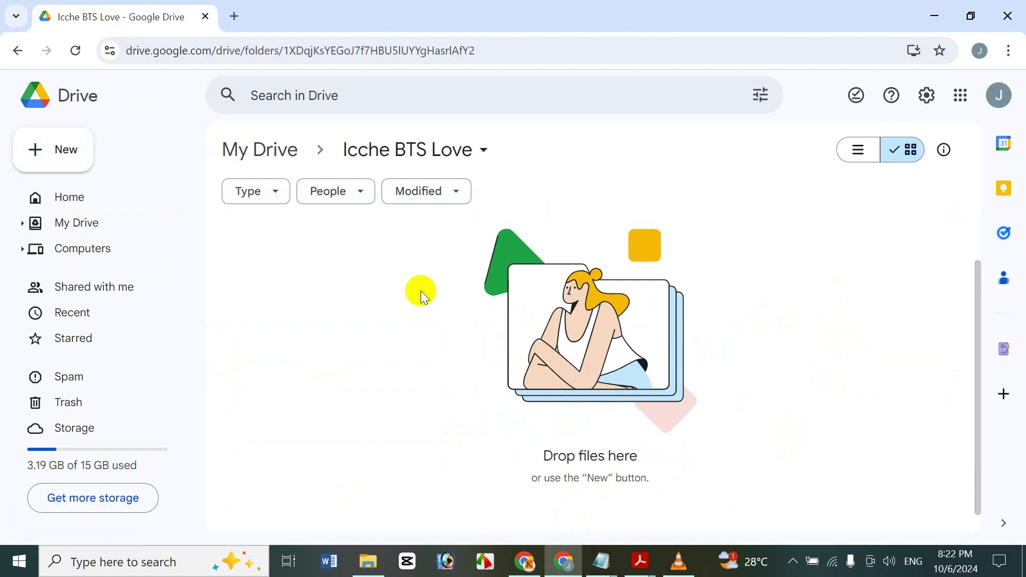
Upload the Bangladesh Flag Word document from Documents > Icche All Song into the Icche BTS Love folder and dismiss the upload notice.
left_click(77, 154)
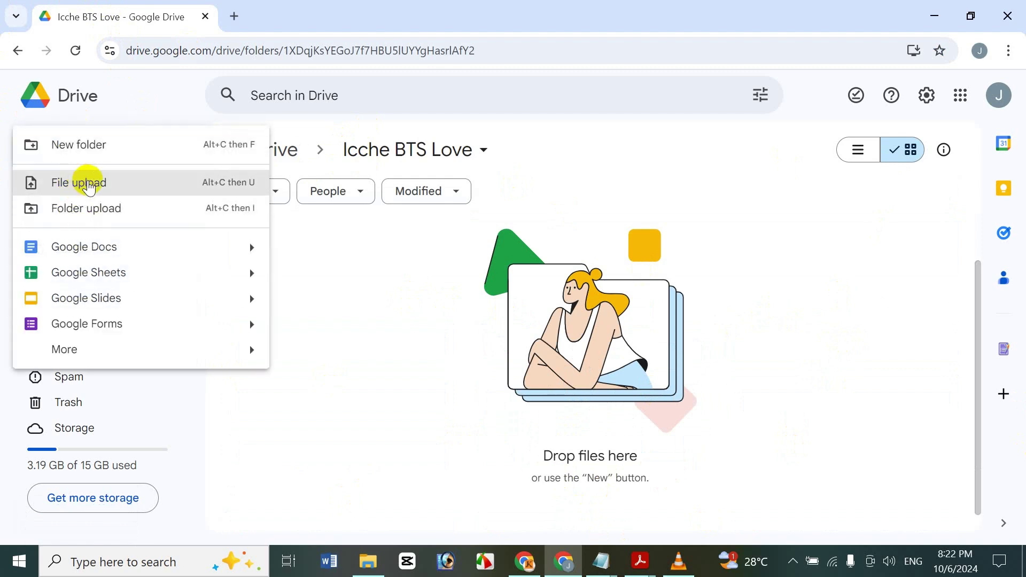
left_click(89, 185)
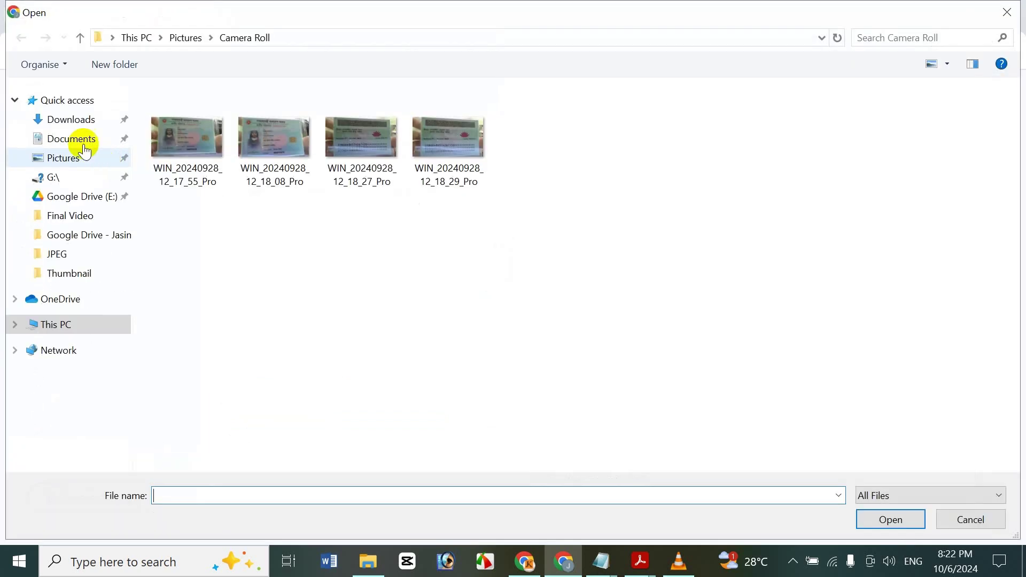
left_click(81, 141)
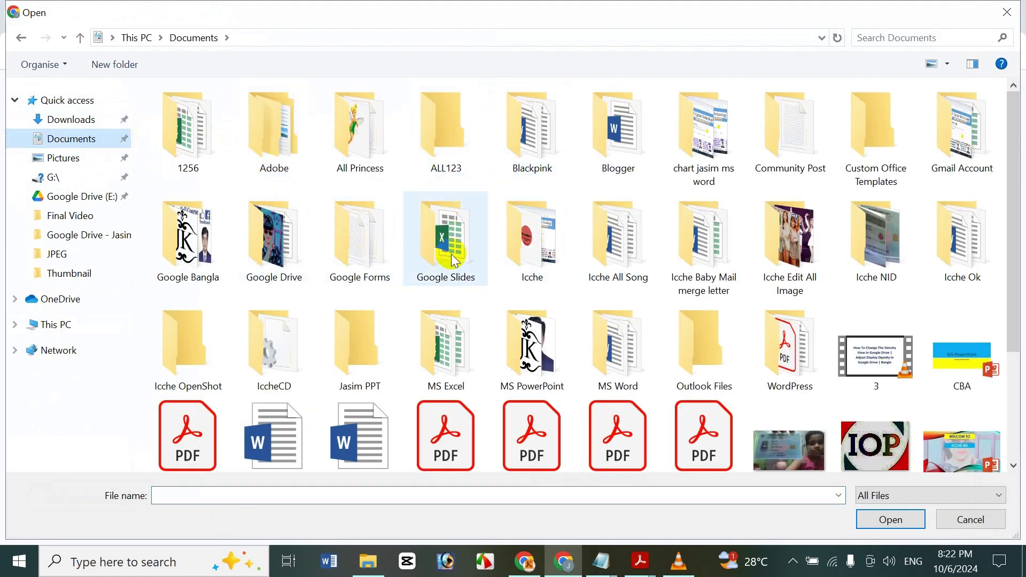
left_click(452, 237)
left_click(632, 281)
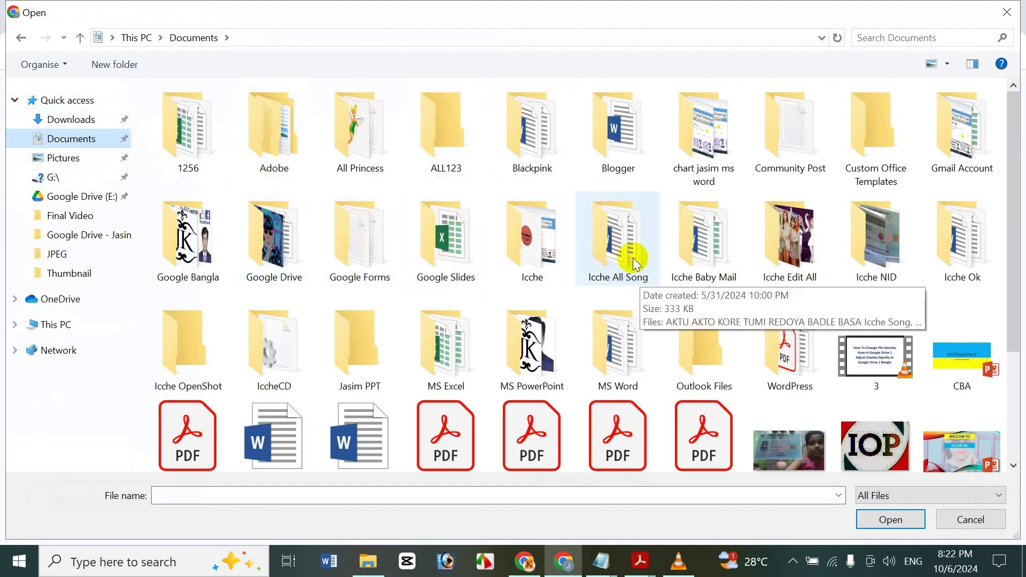
double_click(630, 260)
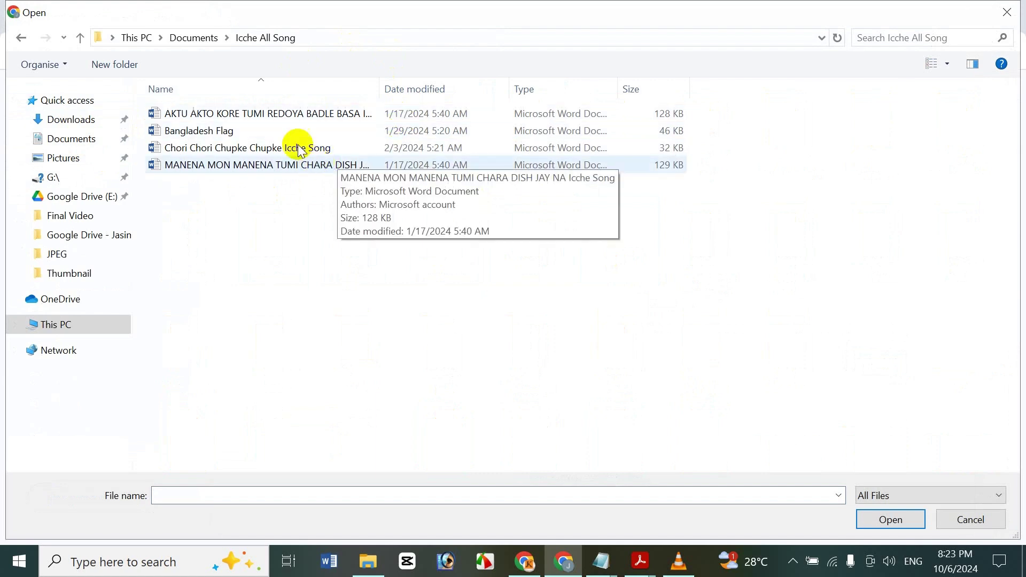
left_click(288, 131)
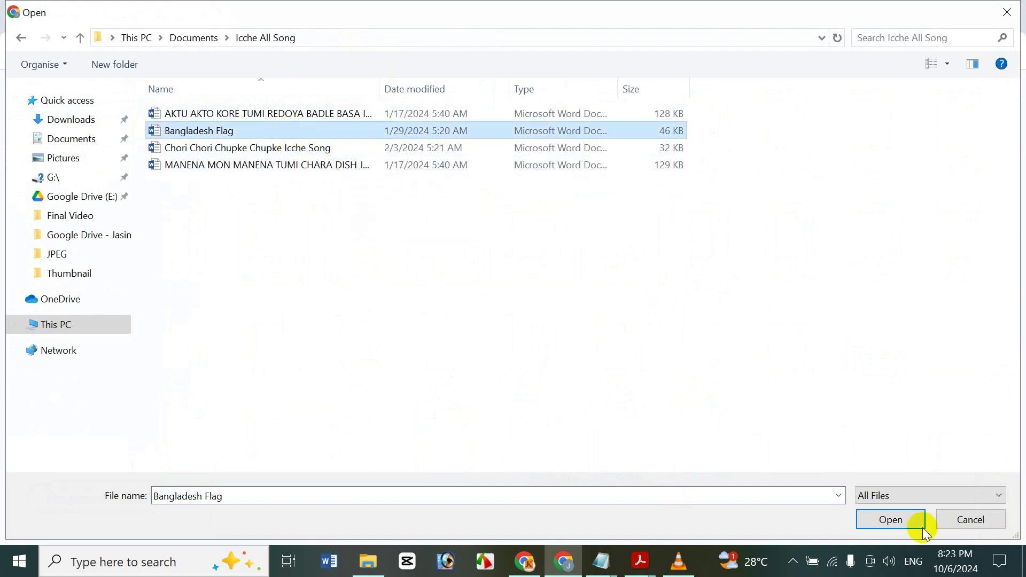
left_click(908, 526)
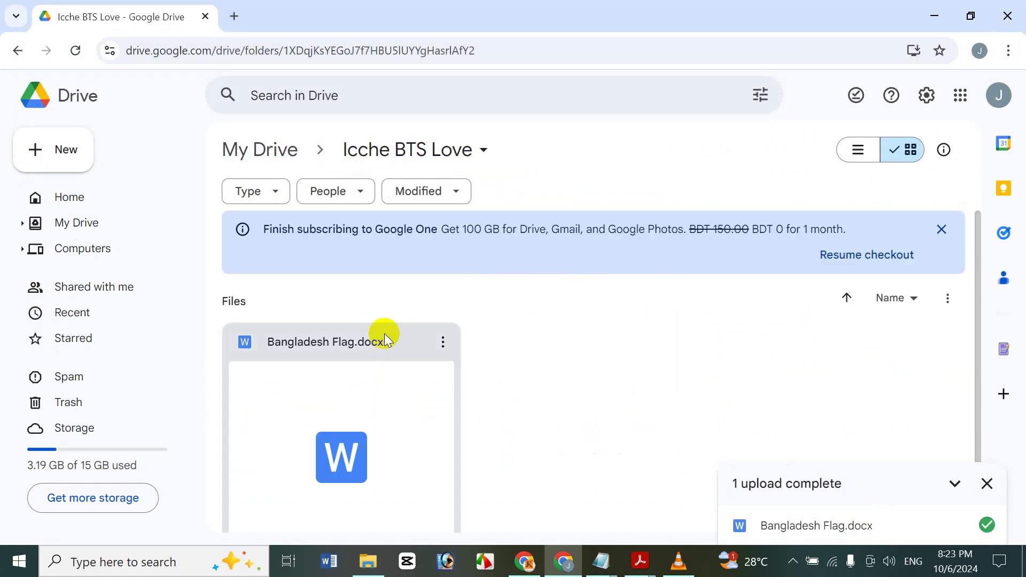
left_click(993, 476)
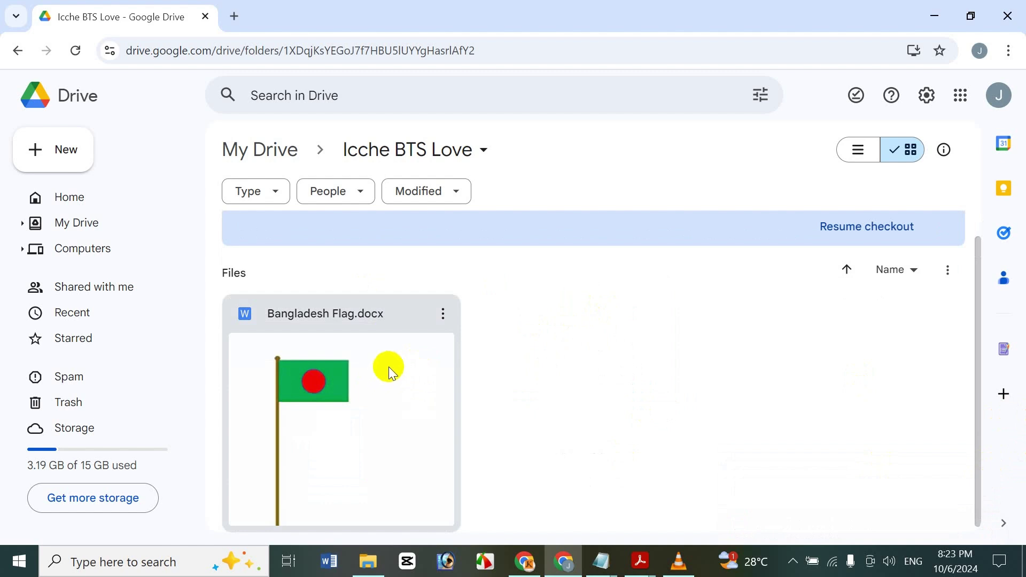
Enable "Convert uploads to Google Docs editor format" in the Drive settings and return to the Icche BTS Love folder.
left_click(926, 95)
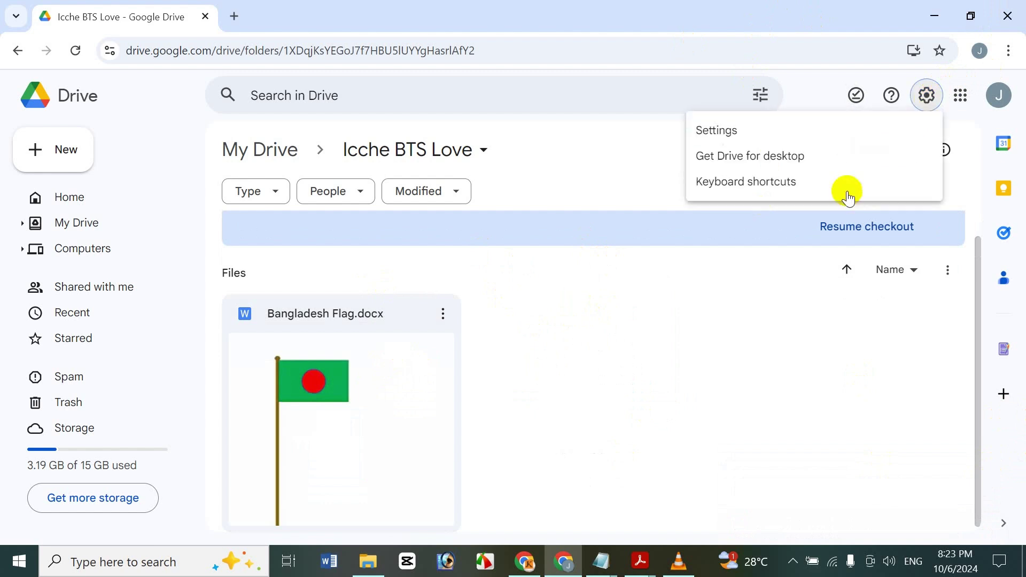
left_click(815, 134)
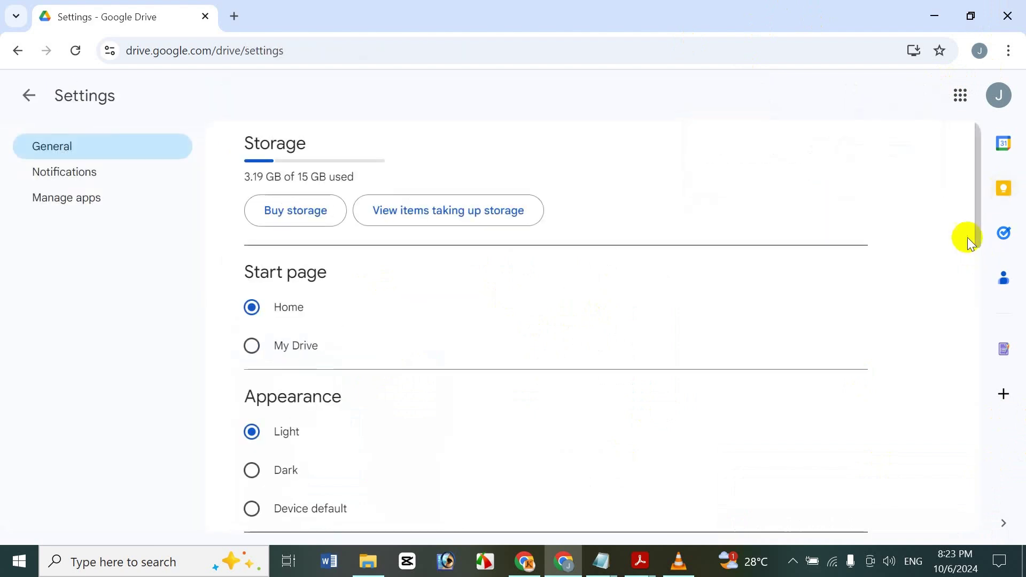
left_click_drag(977, 229, 999, 412)
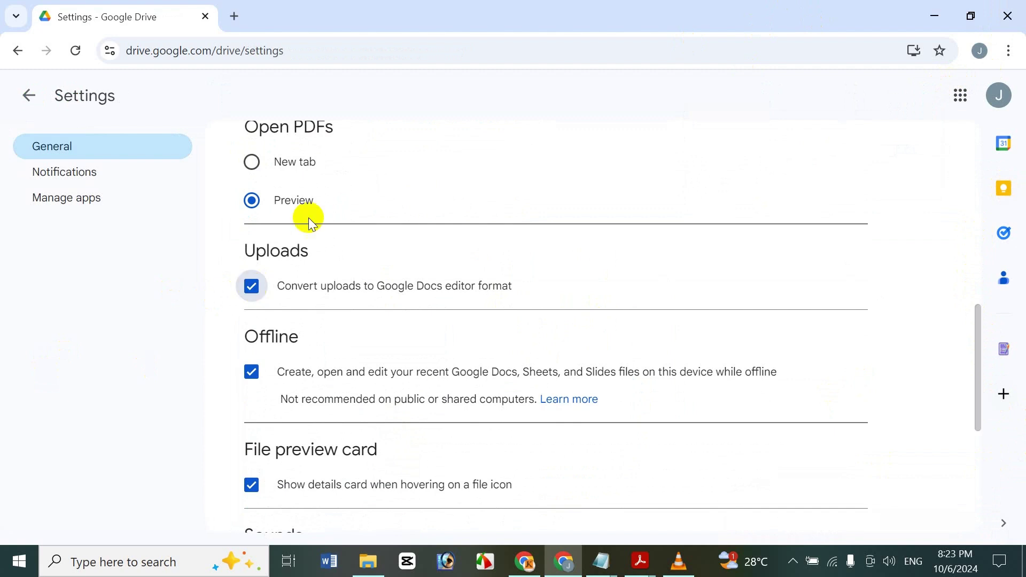
left_click(29, 100)
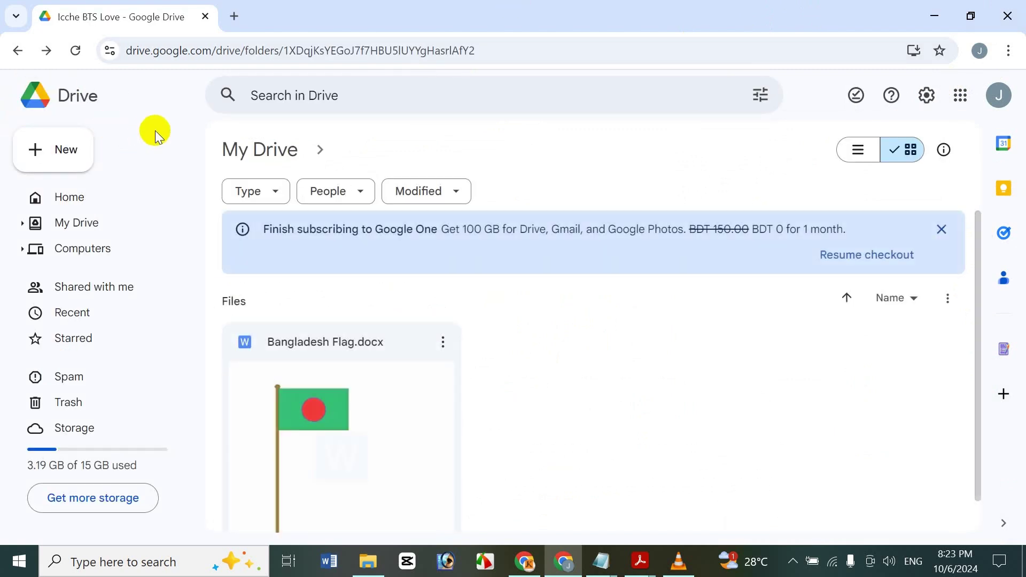
Upload the Word document "MANENA MON MANENA TUMI CHARA DISH JAY NA Icche Song" into the folder and dismiss the upload notice.
left_click(51, 151)
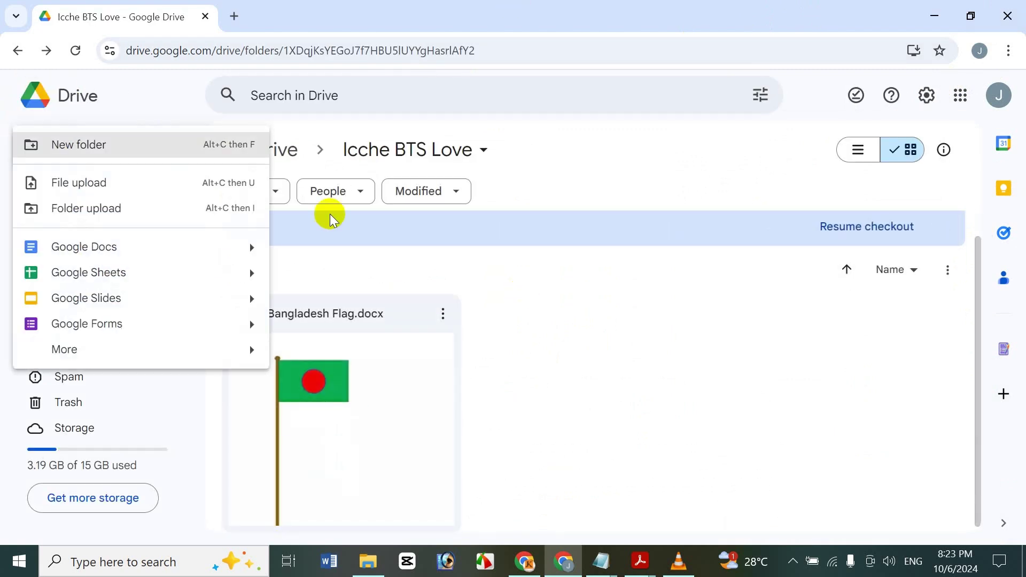
left_click(141, 184)
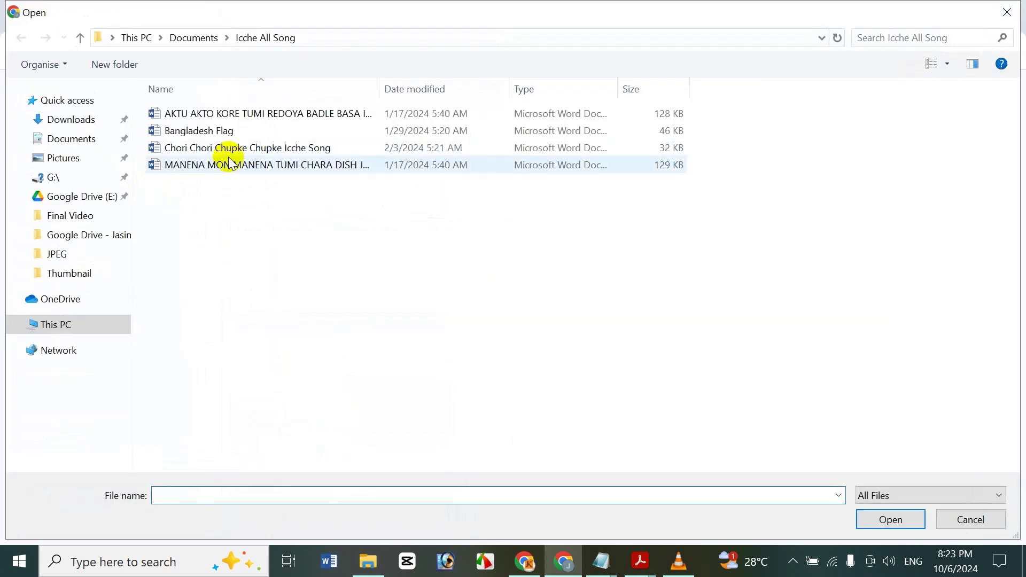
left_click(288, 165)
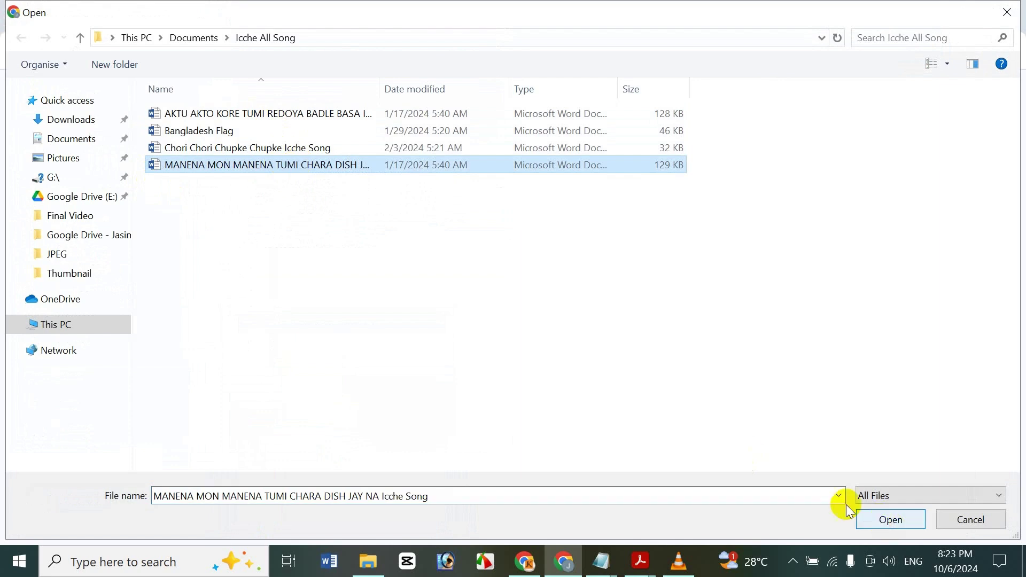
left_click(897, 516)
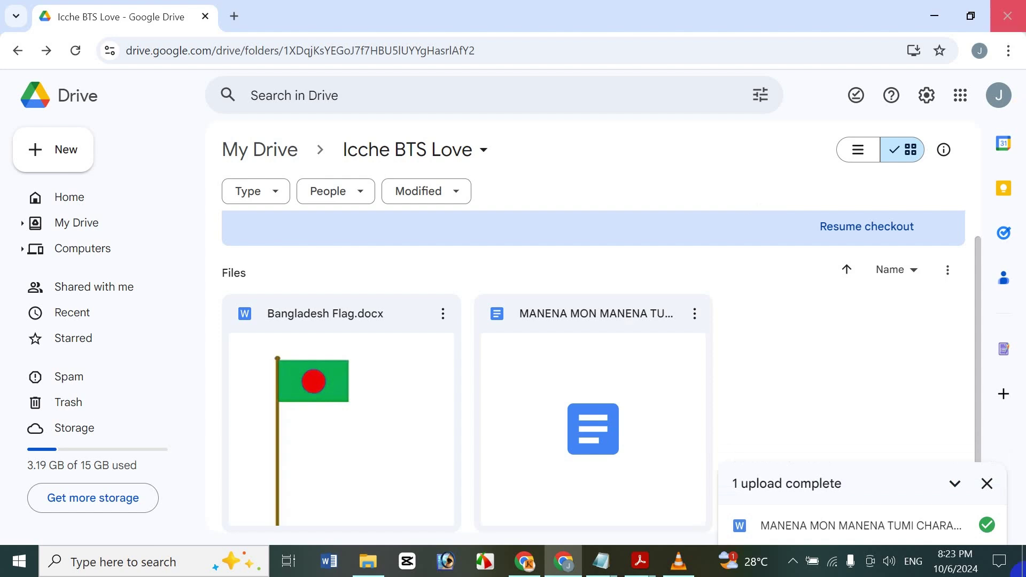
left_click(988, 484)
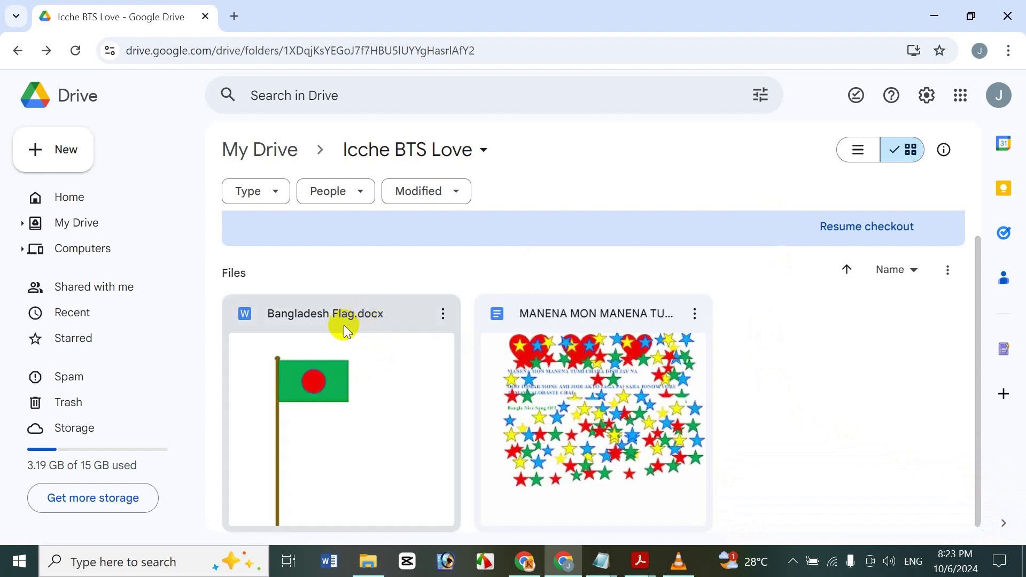
mouse_move(252, 318)
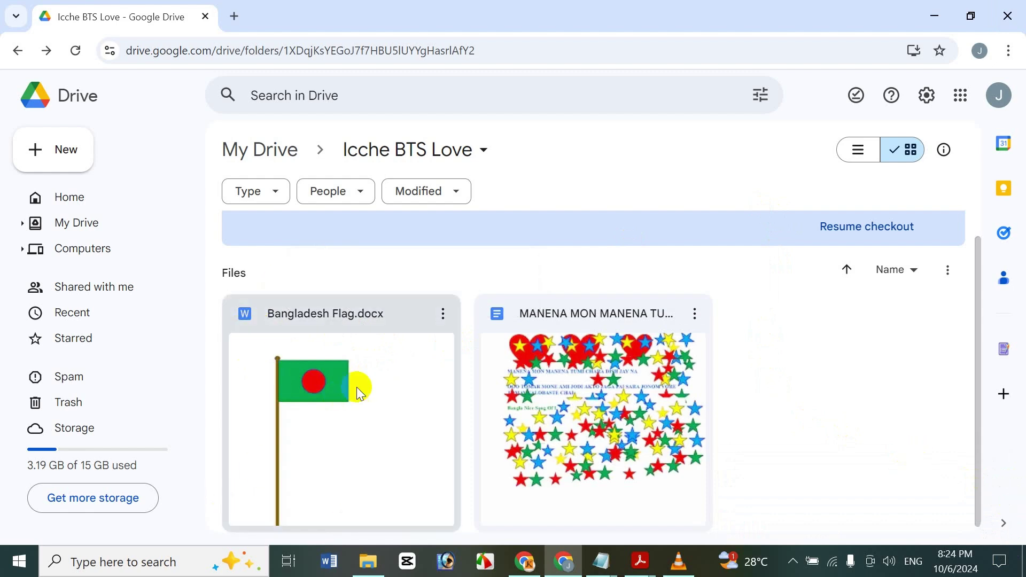
mouse_move(485, 318)
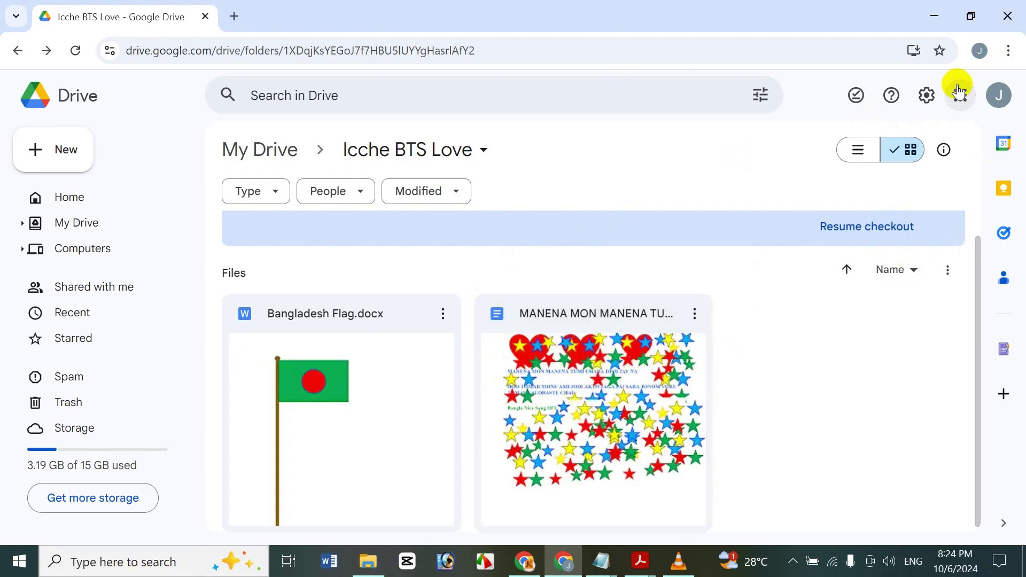
Review the option for converting uploads to Google Docs editor format in the Drive settings, and return to the folder.
left_click(927, 102)
left_click(820, 134)
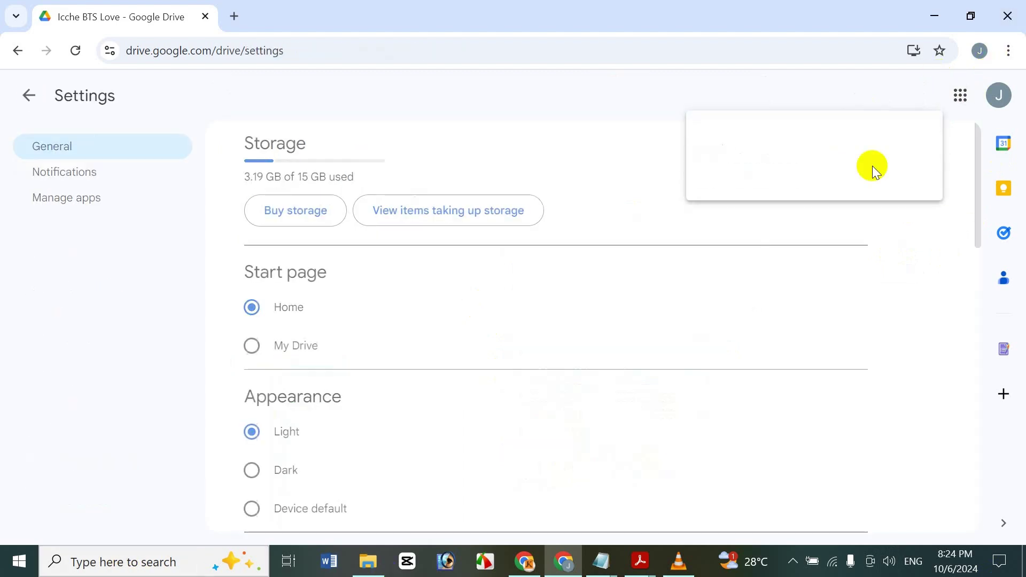
left_click_drag(982, 203, 983, 332)
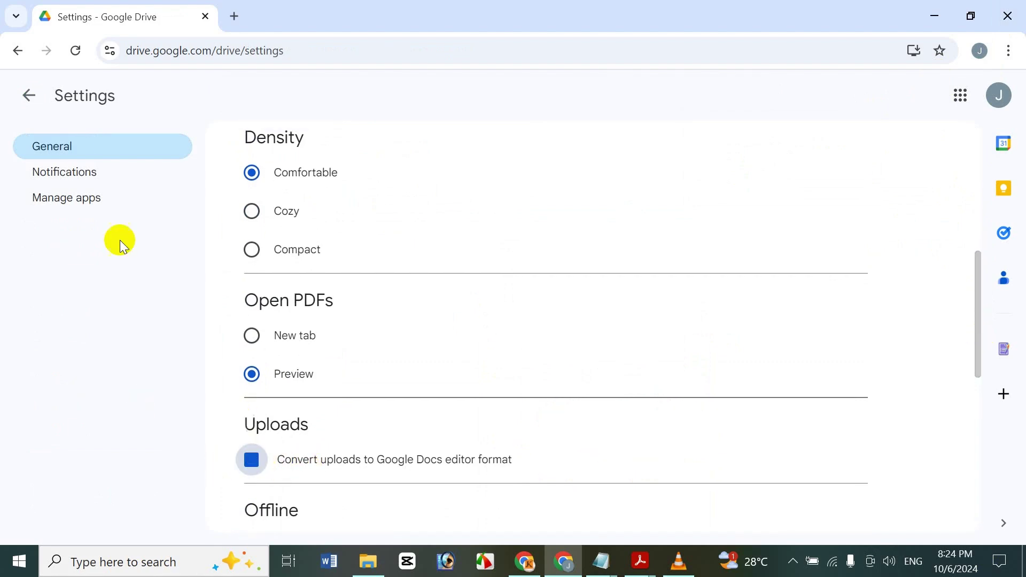
left_click(30, 95)
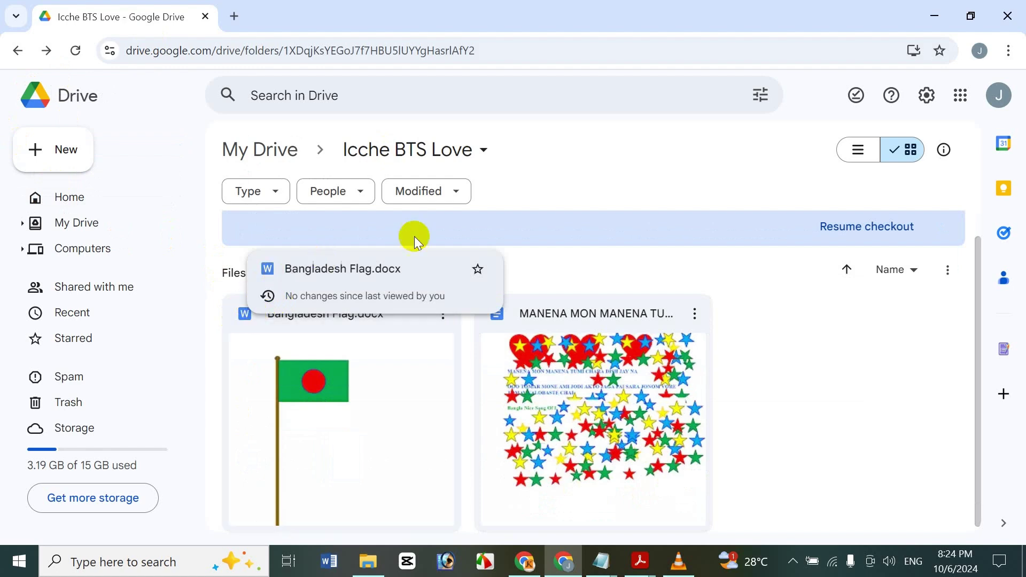
Open Bangladesh Flag.docx and the MANENA MON MANENA document in turn to compare their formats, closing each one.
double_click(355, 353)
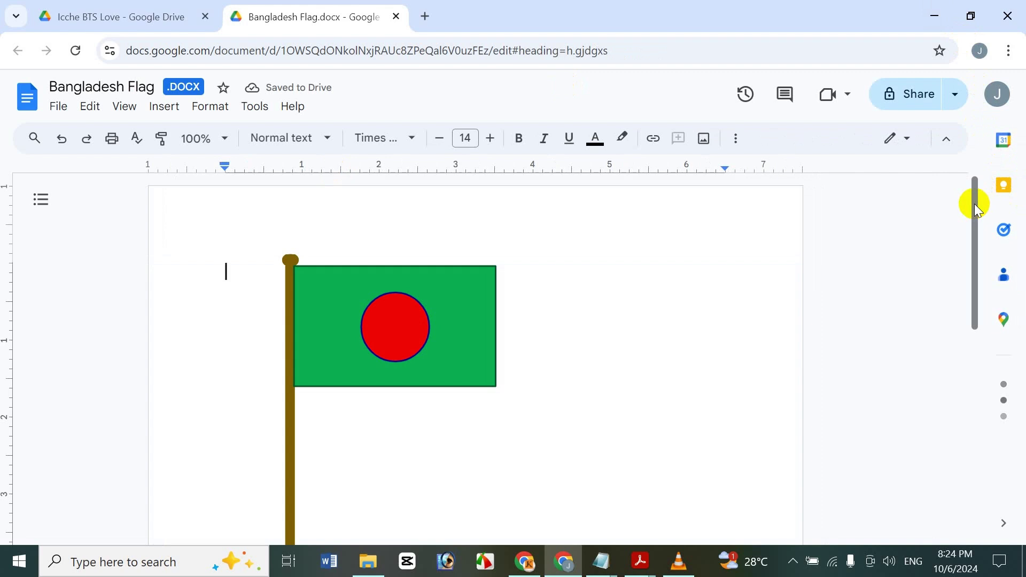
left_click_drag(977, 208, 949, 224)
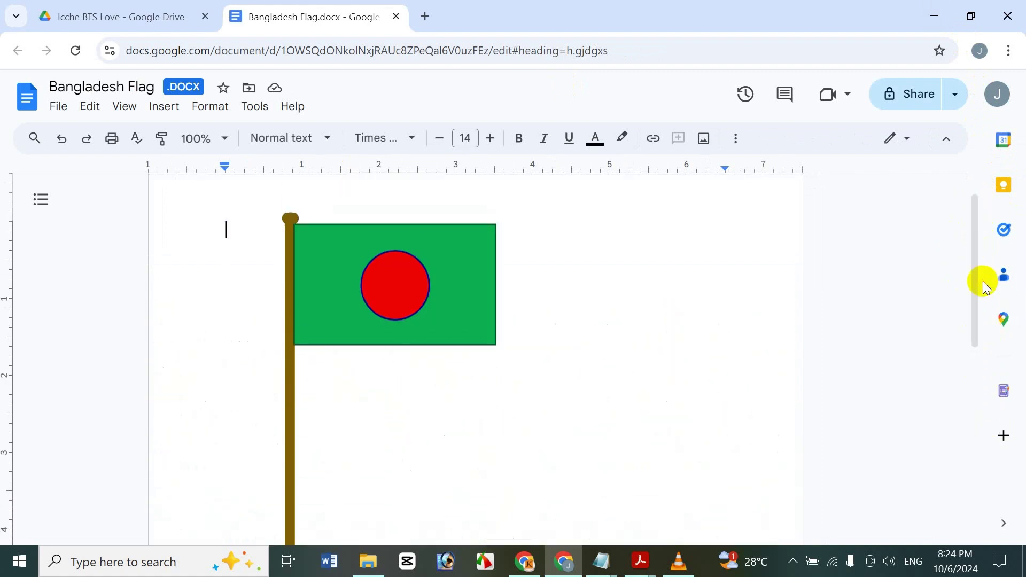
left_click(397, 16)
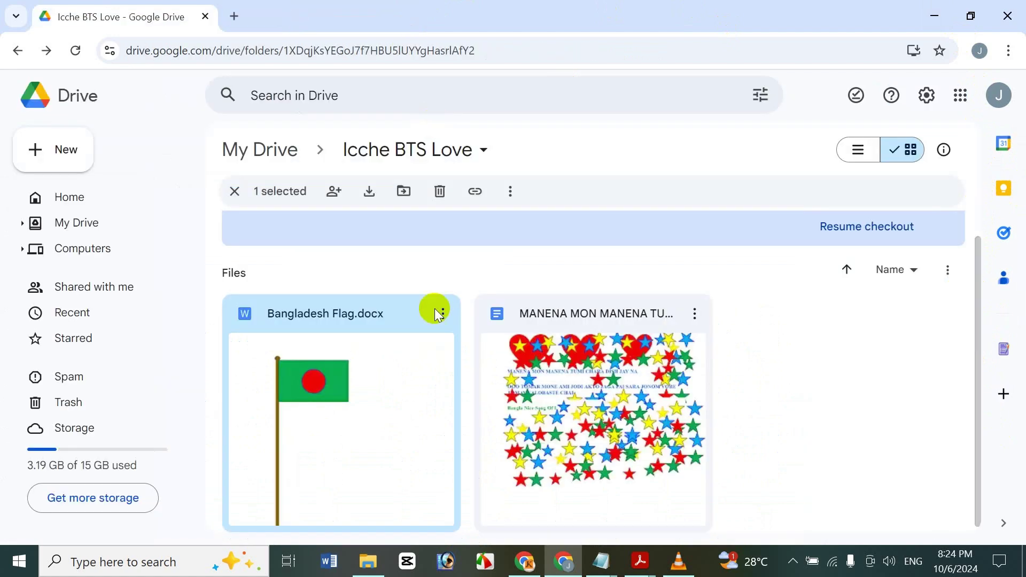
double_click(578, 383)
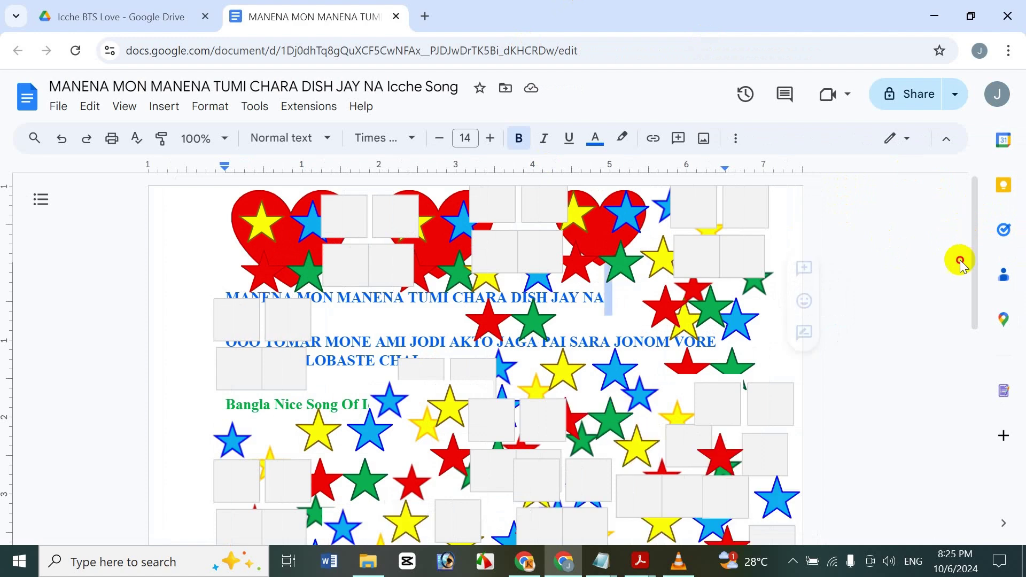
left_click(396, 16)
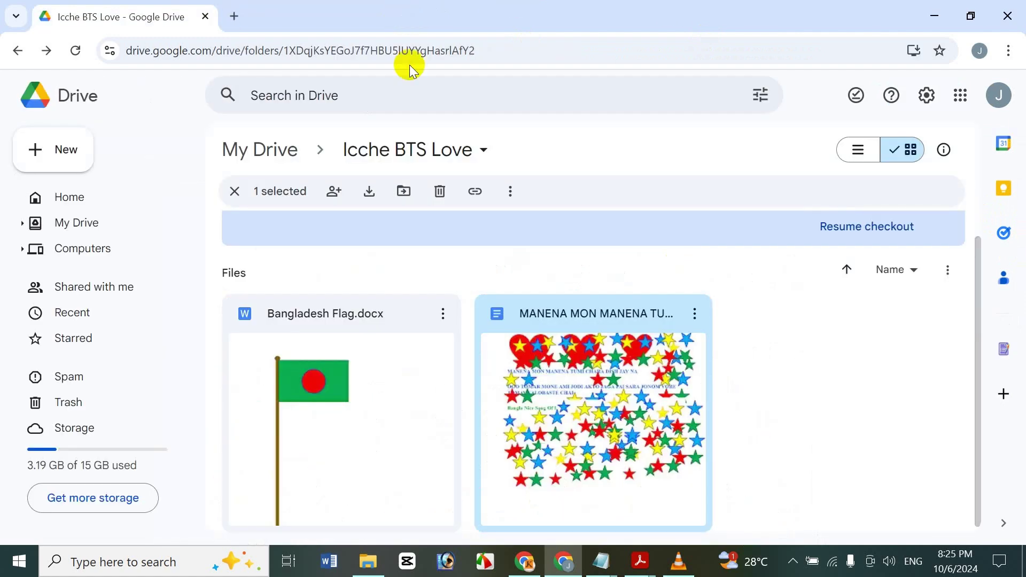
left_click(538, 276)
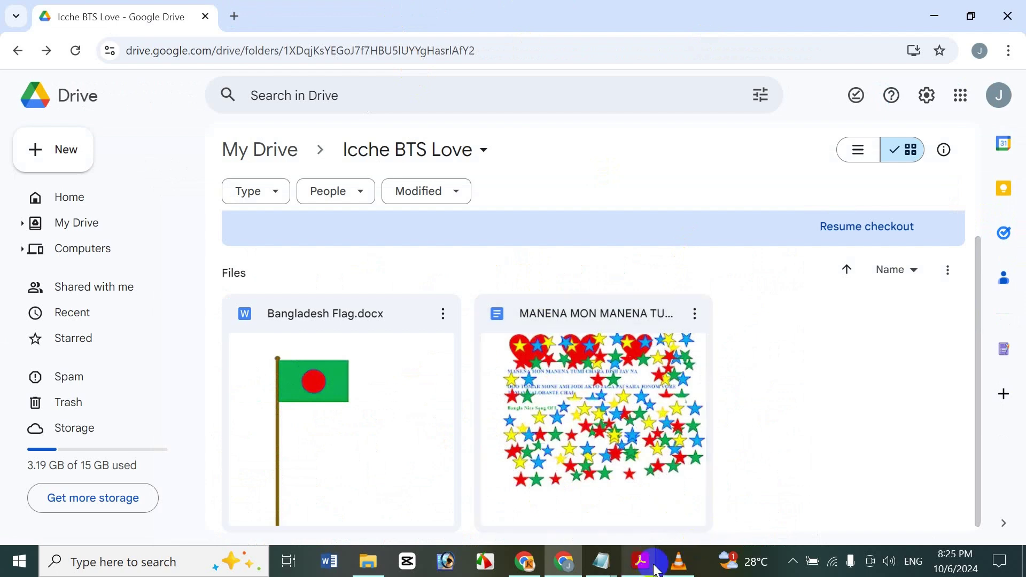
Switch to the "Convert Uploaded Files To Google Docs Editor Format" PDF in Adobe Acrobat.
mouse_move(657, 570)
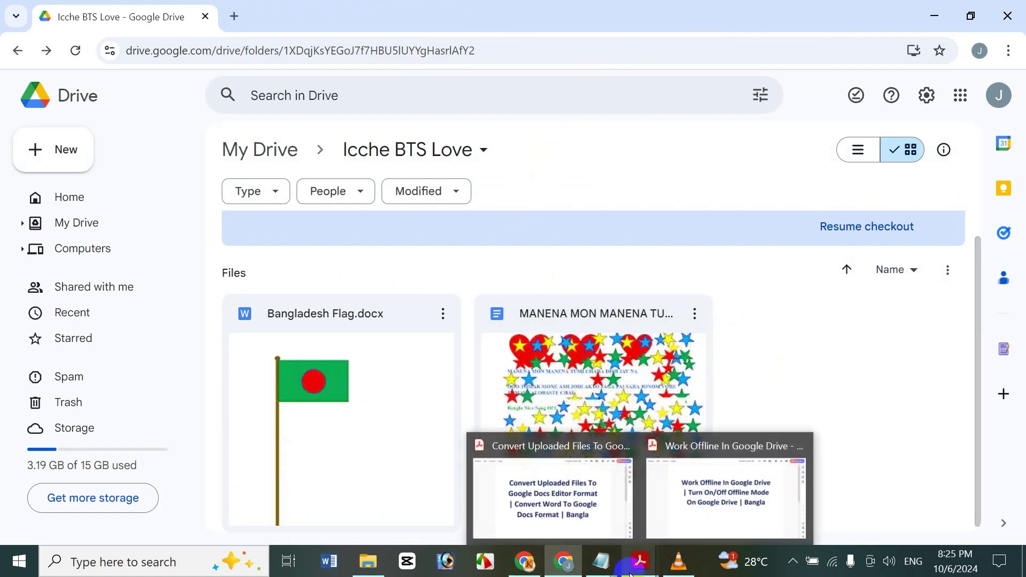
left_click(601, 489)
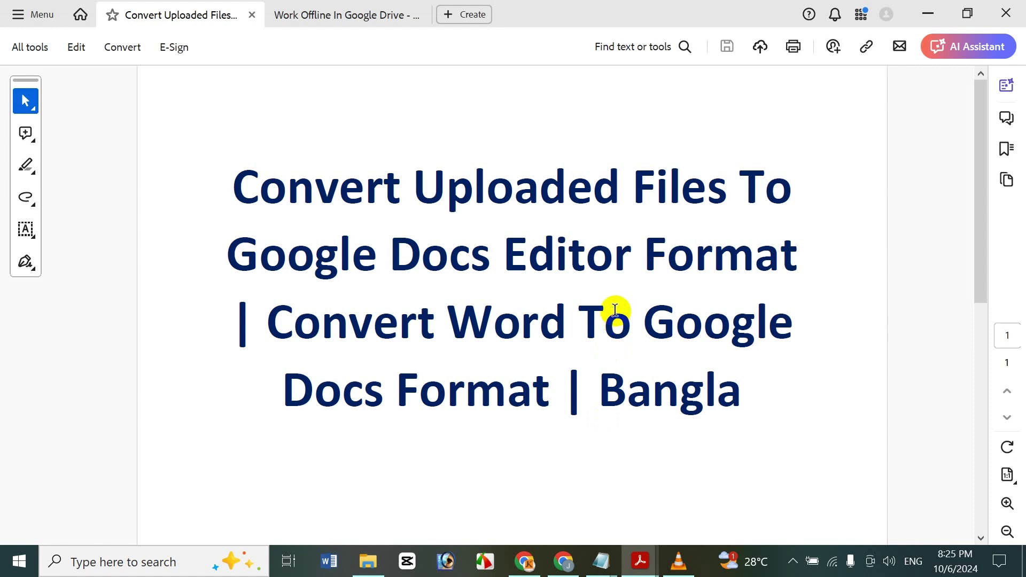